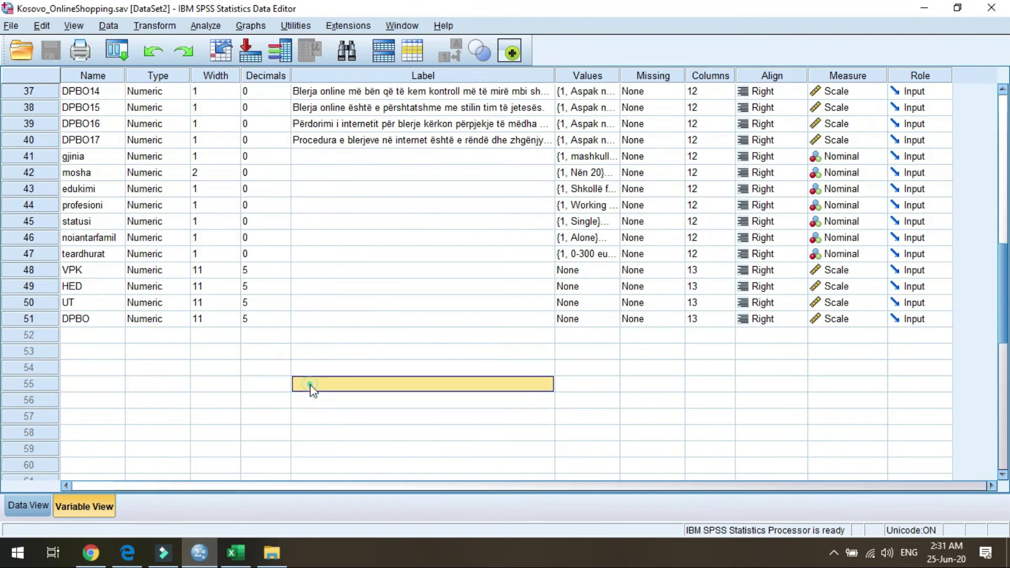
Step: Examine the variable list from the VPK, HED, UT and DPBO items down to their composite variables in rows 48 to 51
{"action": "scroll", "coordinate": [311, 386], "scroll_direction": "up", "scroll_amount": 10}
{"action": "scroll", "coordinate": [311, 389], "scroll_direction": "up", "scroll_amount": 2}
{"action": "scroll", "coordinate": [307, 387], "scroll_direction": "down", "scroll_amount": 2}
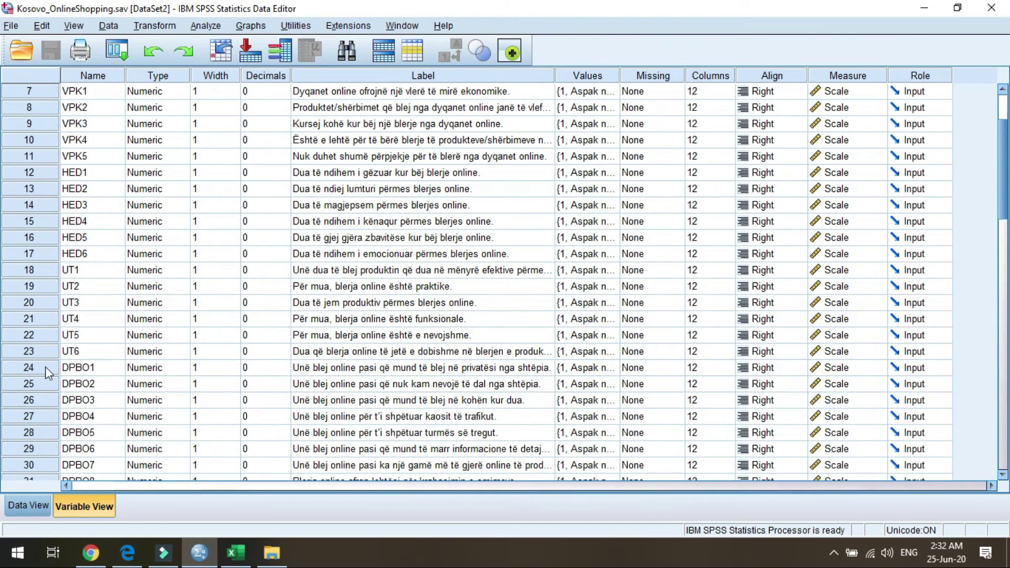
{"action": "scroll", "coordinate": [168, 384], "scroll_direction": "down", "scroll_amount": 8}
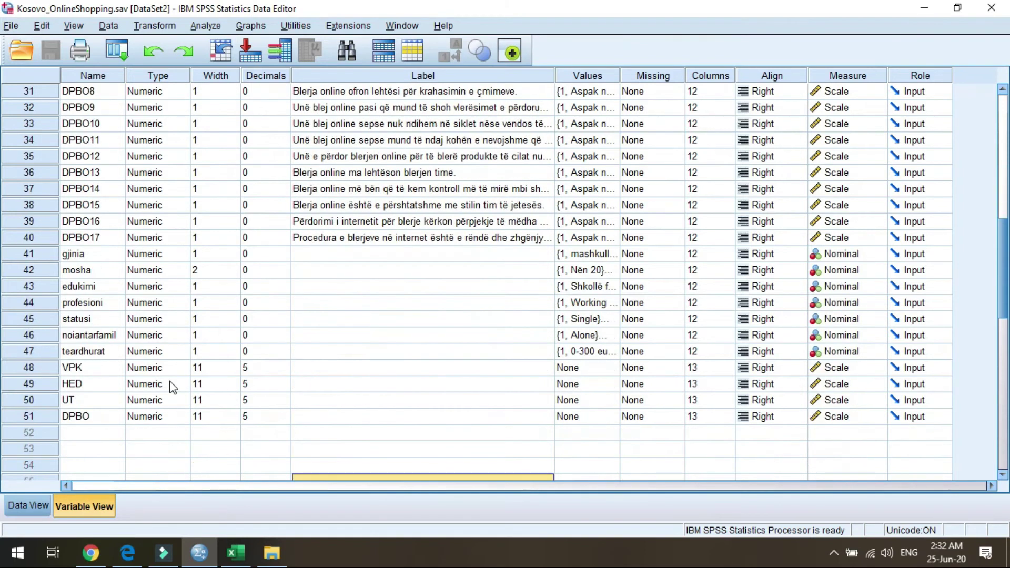
{"action": "scroll", "coordinate": [170, 386], "scroll_direction": "down", "scroll_amount": 2}
{"action": "left_click", "coordinate": [381, 403]}
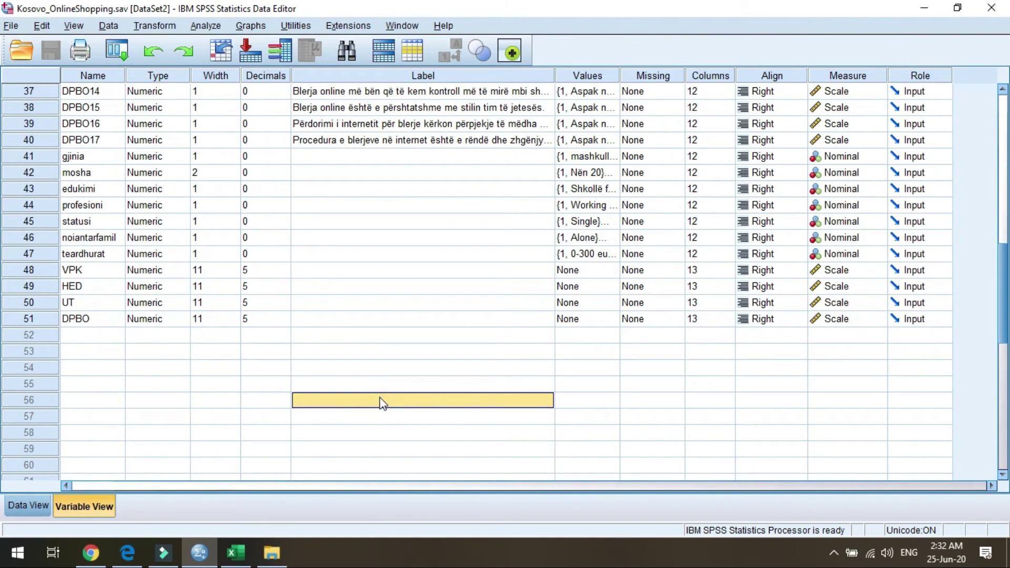
{"action": "left_click", "coordinate": [343, 369]}
{"action": "left_click", "coordinate": [28, 268]}
{"action": "left_click_drag", "start_coordinate": [35, 284], "coordinate": [42, 320]}
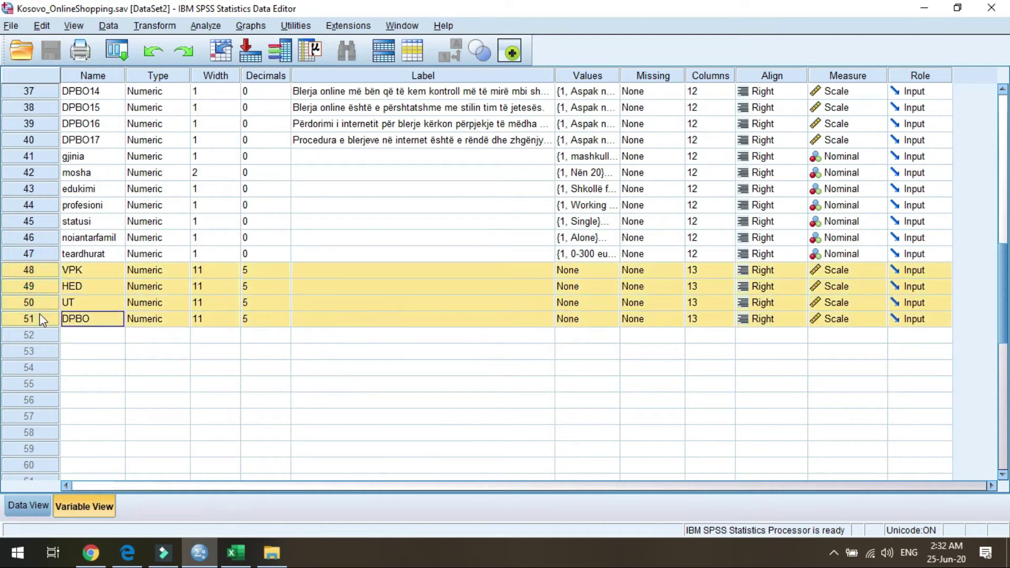
{"action": "left_click", "coordinate": [350, 353]}
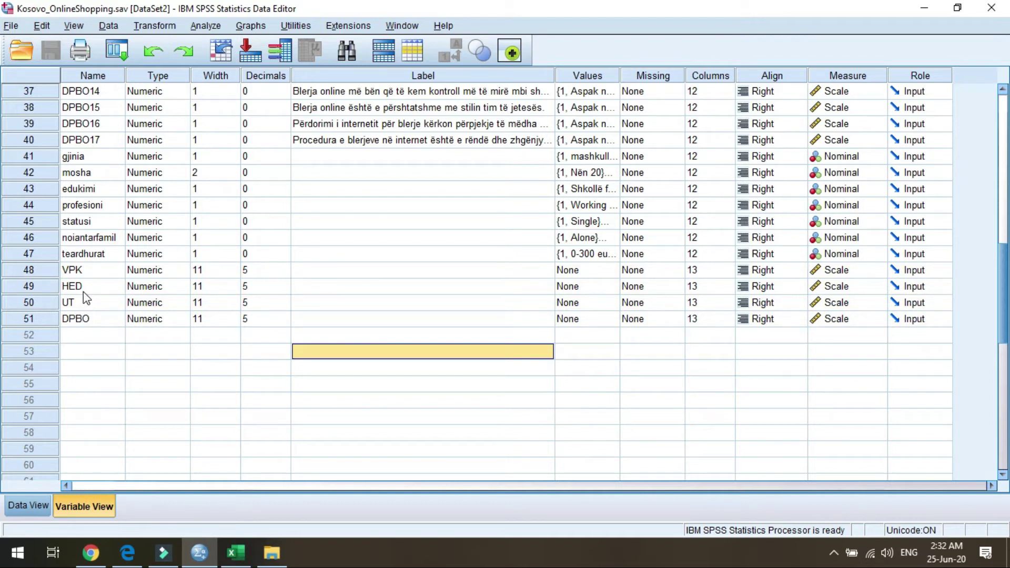
Step: Start a PROCESS v3.4 regression analysis and assign the composite VPK as the X variable
{"action": "left_click", "coordinate": [207, 27]}
{"action": "mouse_move", "coordinate": [279, 194]}
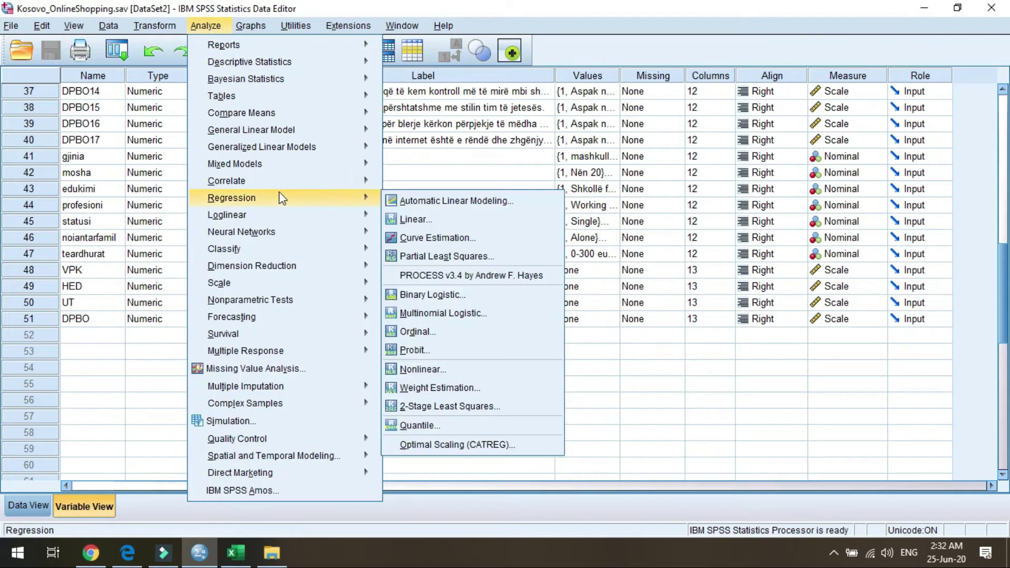
{"action": "left_click", "coordinate": [554, 277]}
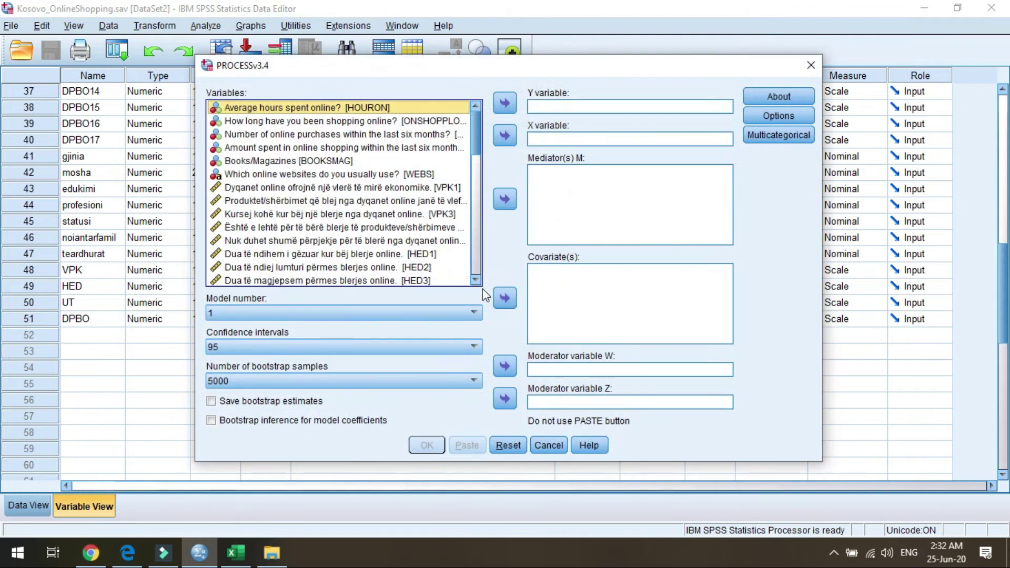
{"action": "scroll", "coordinate": [379, 267], "scroll_direction": "down", "scroll_amount": 10}
{"action": "left_click_drag", "start_coordinate": [380, 266], "coordinate": [251, 236]}
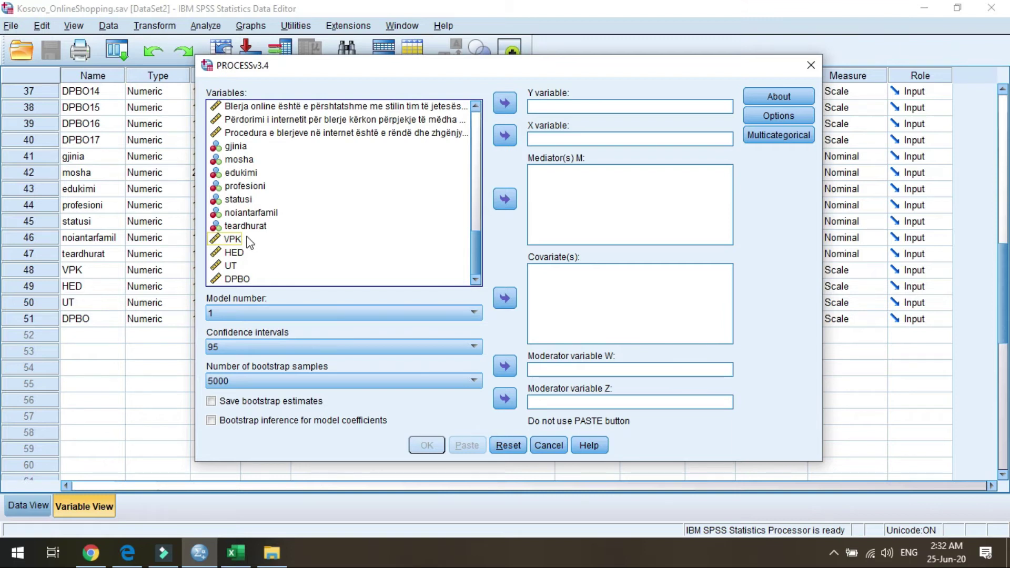
{"action": "left_click", "coordinate": [249, 241]}
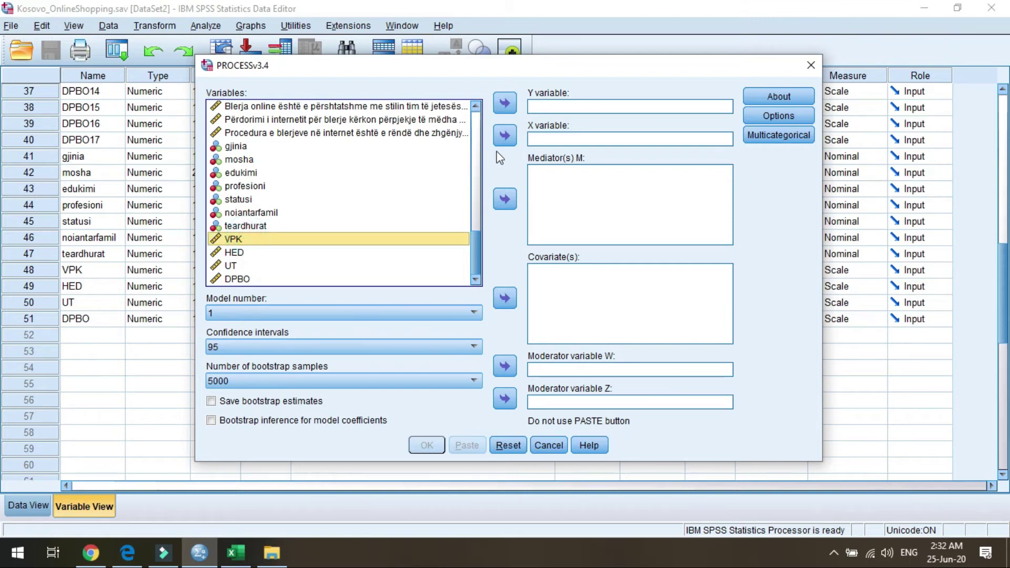
{"action": "left_click", "coordinate": [504, 136]}
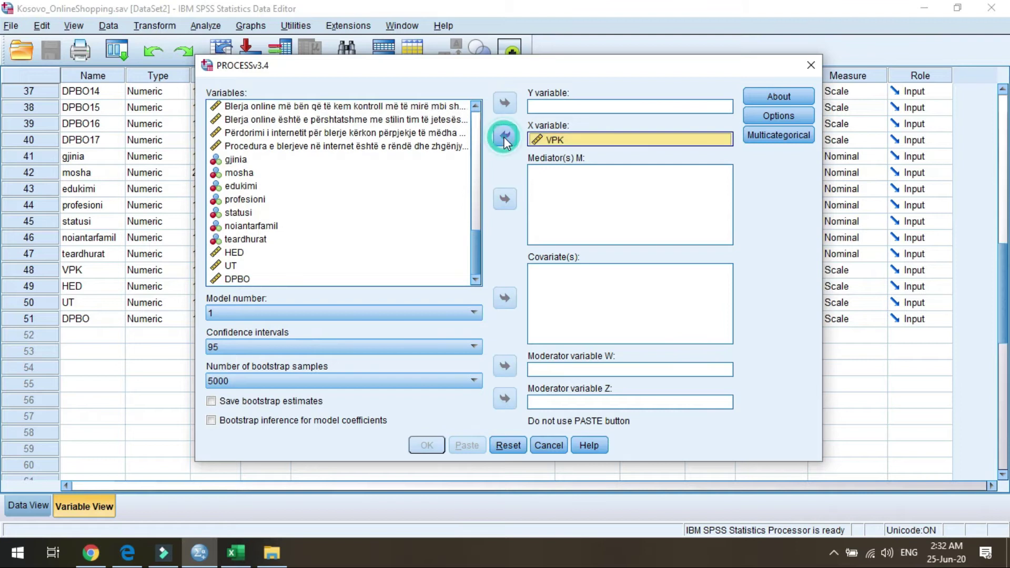
Step: Assign the composite DPBO as the Y variable and HED as moderator variable W
{"action": "left_click", "coordinate": [239, 268]}
{"action": "left_click", "coordinate": [244, 279]}
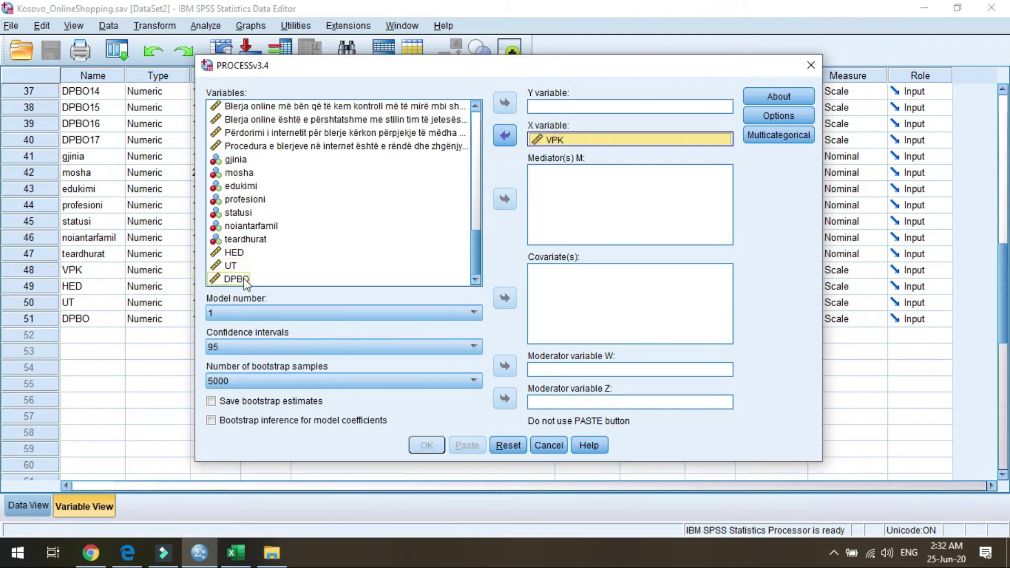
{"action": "left_click", "coordinate": [246, 280]}
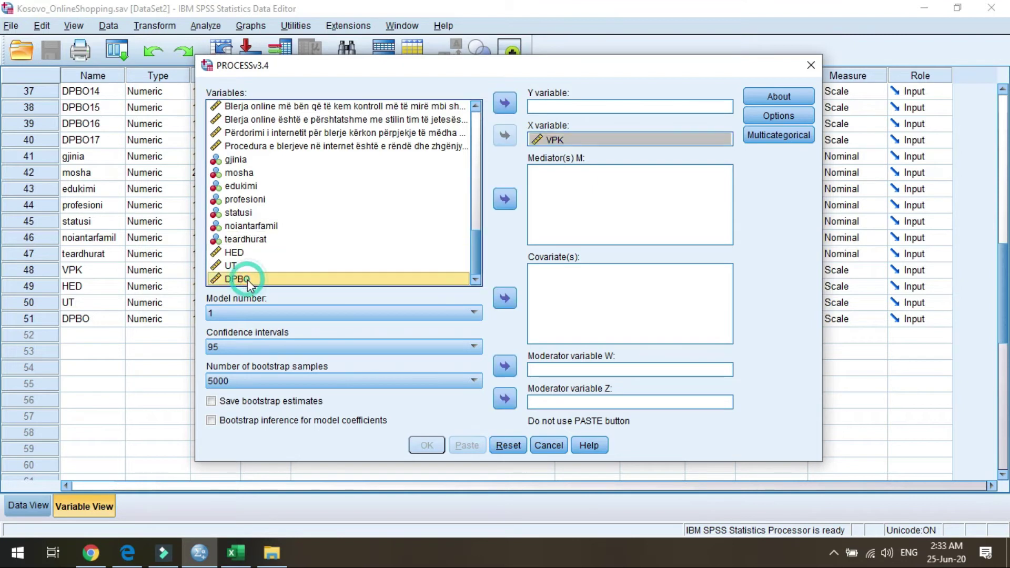
{"action": "left_click", "coordinate": [510, 102]}
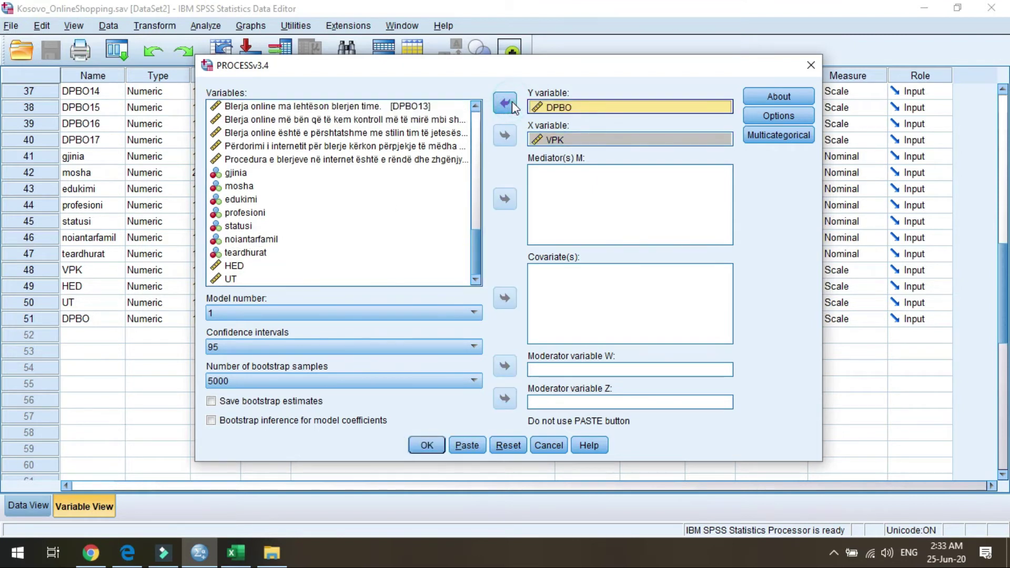
{"action": "left_click", "coordinate": [248, 267]}
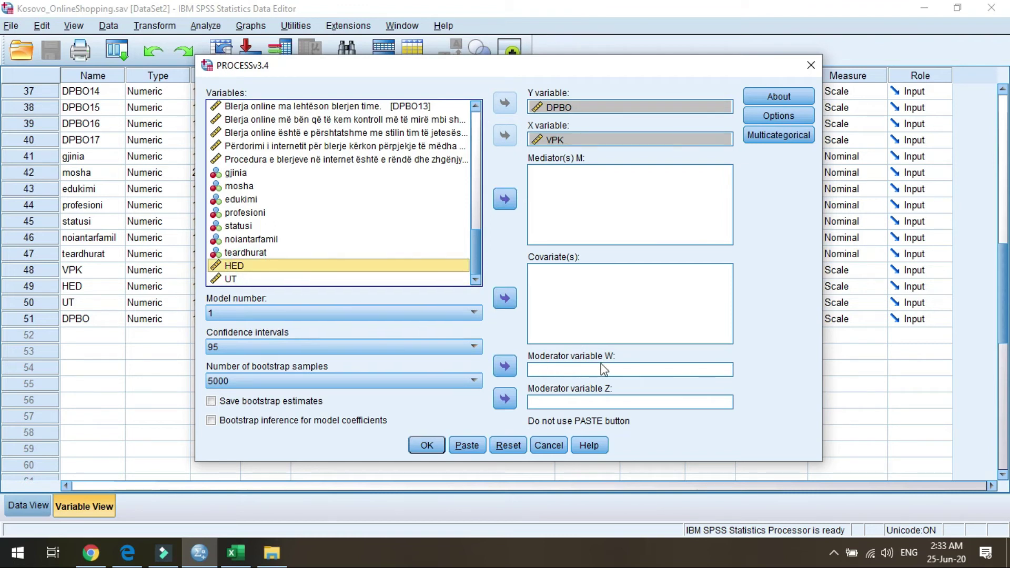
{"action": "left_click", "coordinate": [513, 369]}
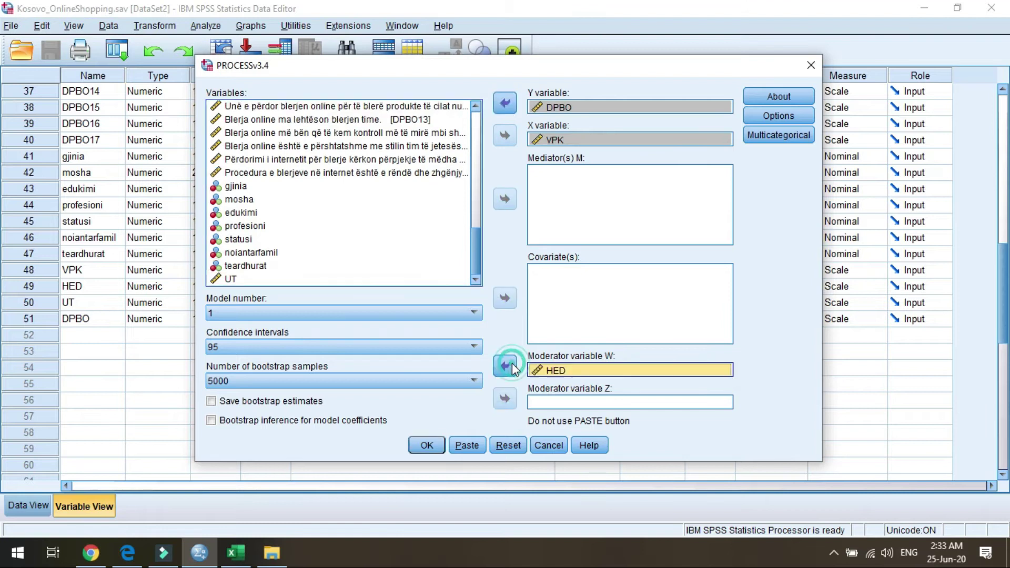
Step: Keep model number 1, accept the additional options unchanged, and run the PROCESS moderation analysis
{"action": "left_click", "coordinate": [279, 312]}
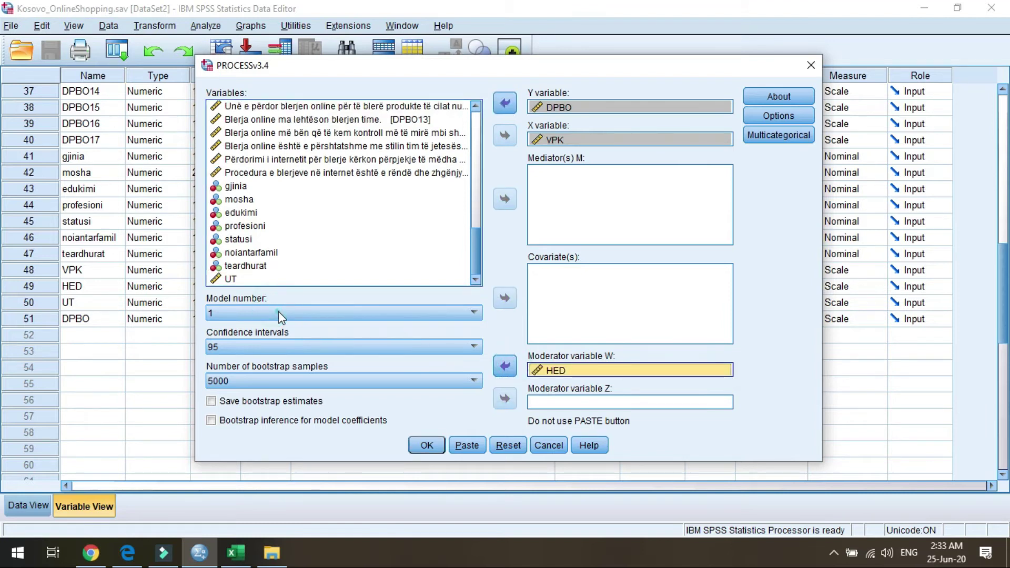
{"action": "left_click", "coordinate": [279, 312]}
{"action": "left_click", "coordinate": [279, 312]}
{"action": "left_click", "coordinate": [279, 312]}
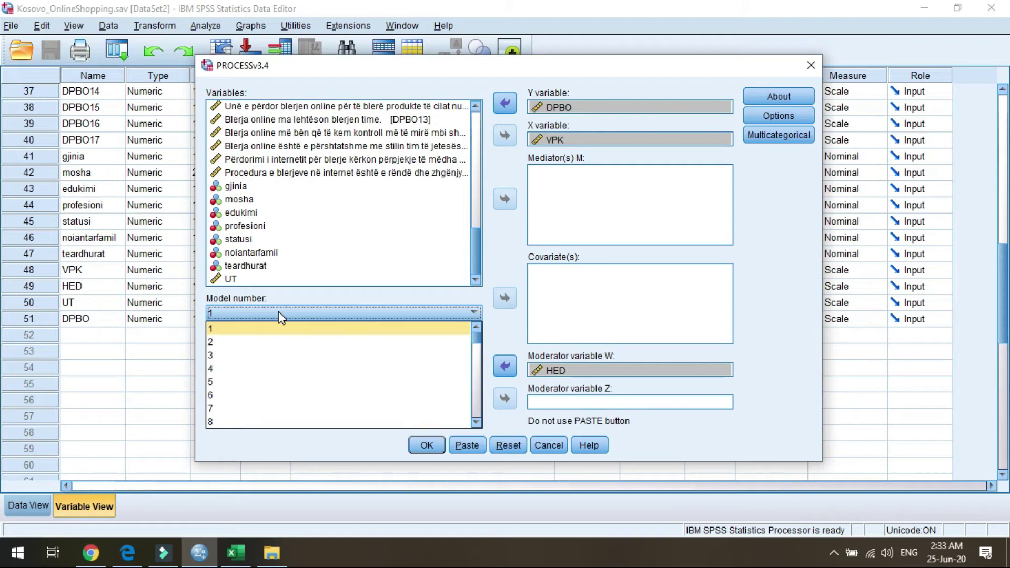
{"action": "left_click", "coordinate": [279, 311]}
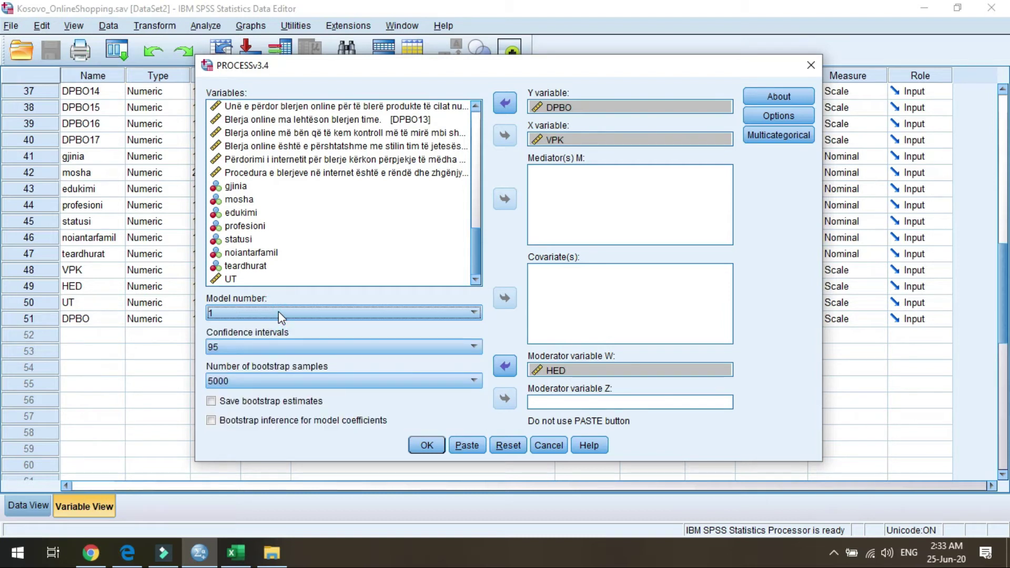
{"action": "left_click", "coordinate": [807, 114]}
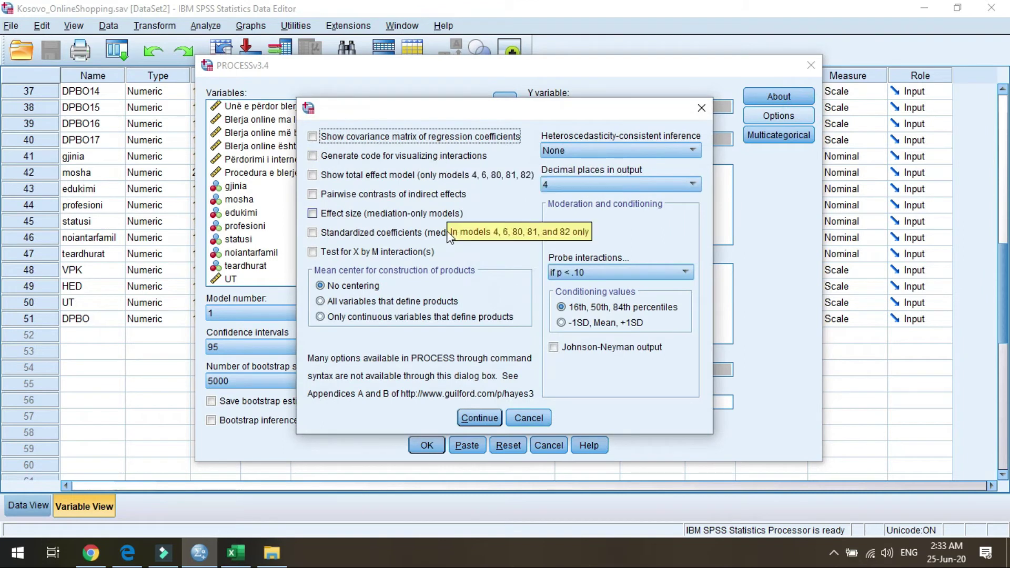
{"action": "left_click", "coordinate": [478, 411]}
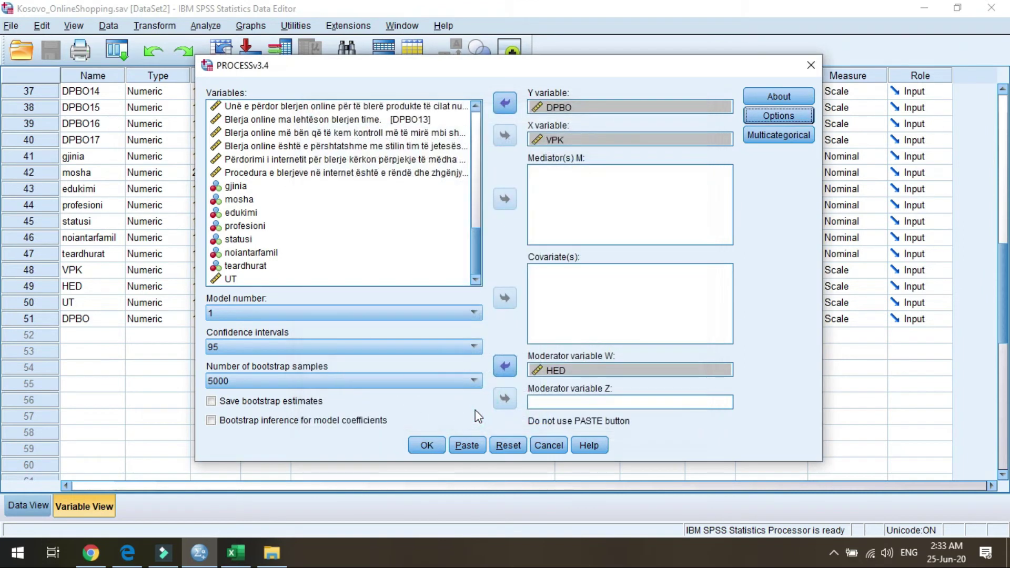
{"action": "left_click", "coordinate": [438, 444]}
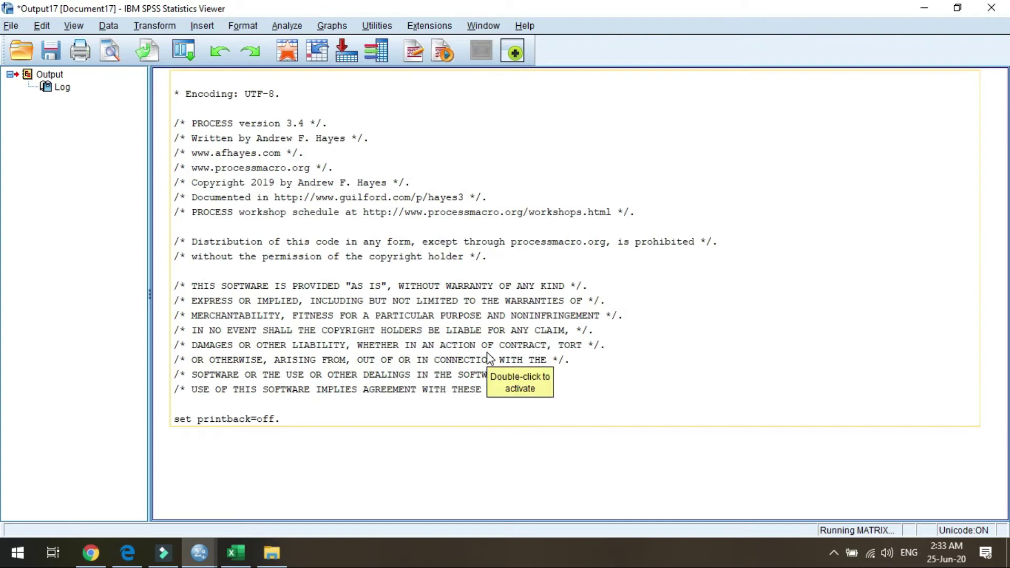
Step: Examine the output's model summary, coefficients, VPK x HED interaction test and conditional effects
{"action": "scroll", "coordinate": [485, 356], "scroll_direction": "down", "scroll_amount": 3}
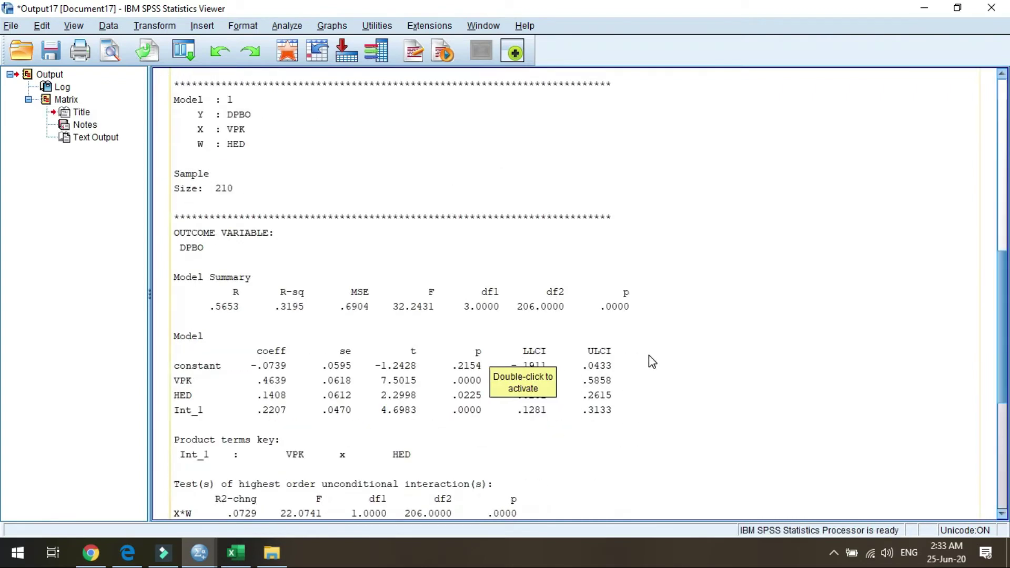
{"action": "scroll", "coordinate": [657, 368], "scroll_direction": "down", "scroll_amount": 3}
{"action": "scroll", "coordinate": [684, 374], "scroll_direction": "down", "scroll_amount": 3}
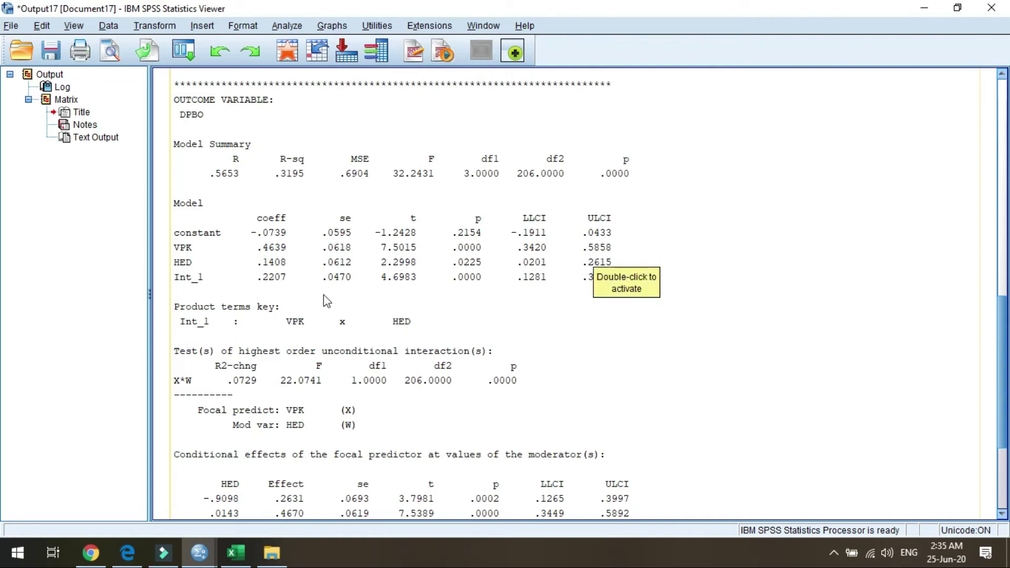
{"action": "left_click", "coordinate": [199, 351]}
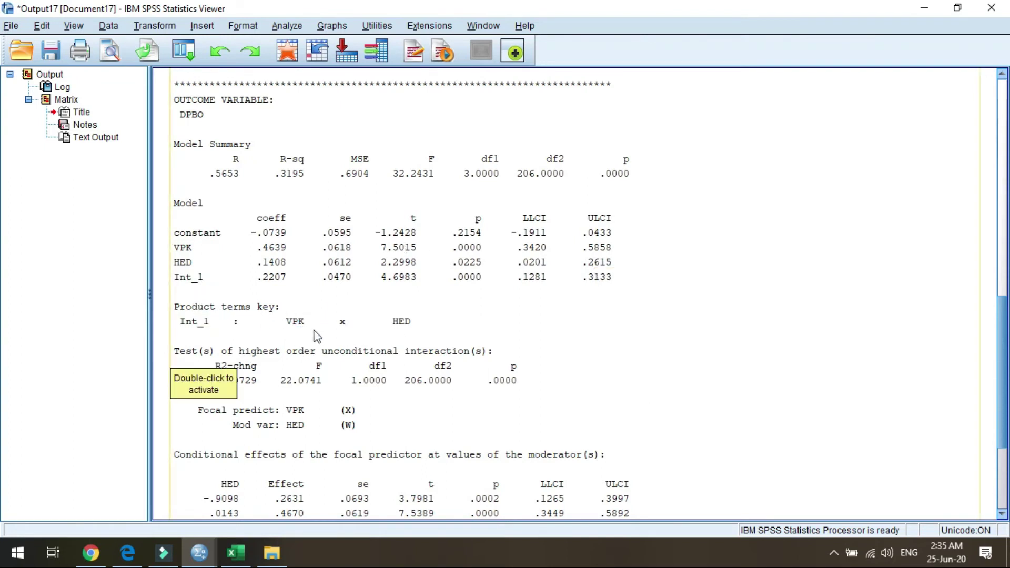
{"action": "scroll", "coordinate": [429, 322], "scroll_direction": "down", "scroll_amount": 3}
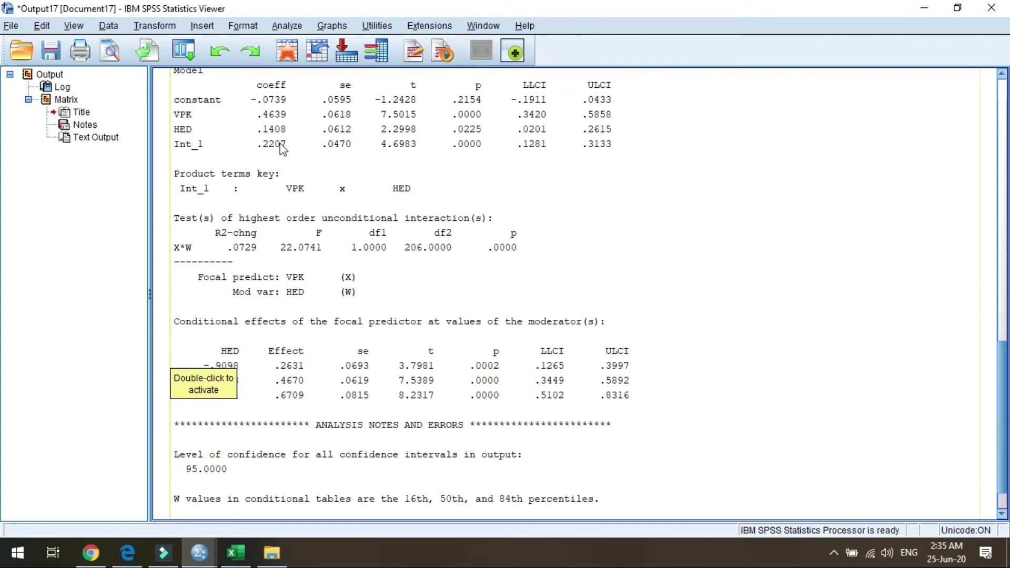
{"action": "scroll", "coordinate": [529, 268], "scroll_direction": "down", "scroll_amount": 1}
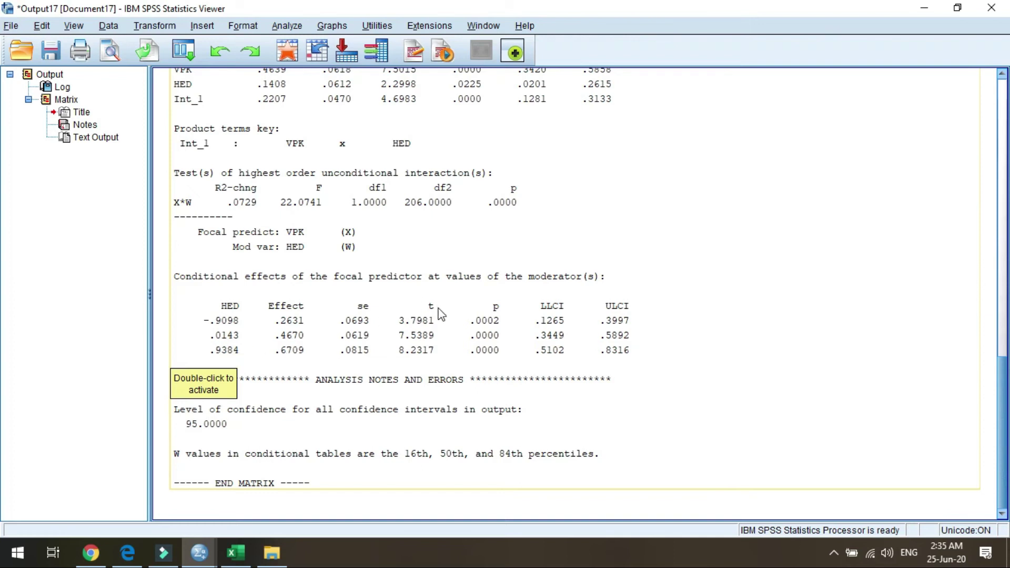
{"action": "scroll", "coordinate": [441, 315], "scroll_direction": "up", "scroll_amount": 2}
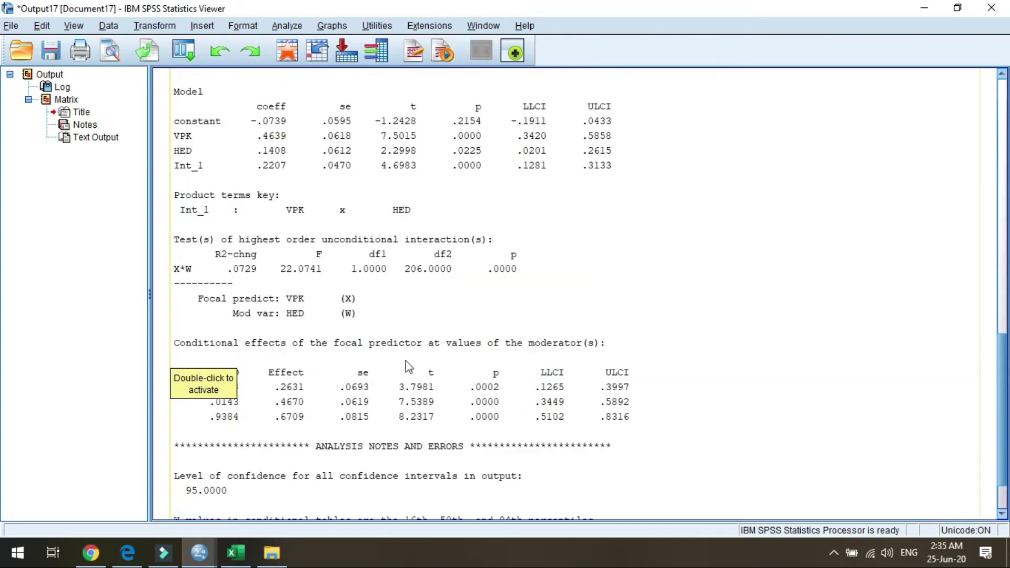
Step: Switch to the Stats Tools Package workbook in Excel and name the independent variable VPK on the 2 way interactions sheet
{"action": "left_click", "coordinate": [236, 559]}
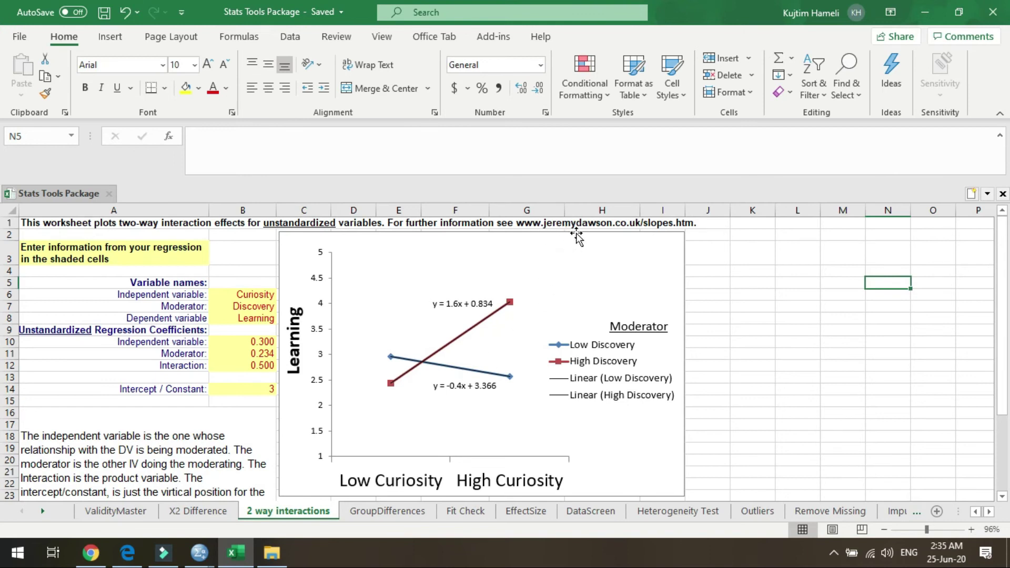
{"action": "left_click", "coordinate": [772, 417]}
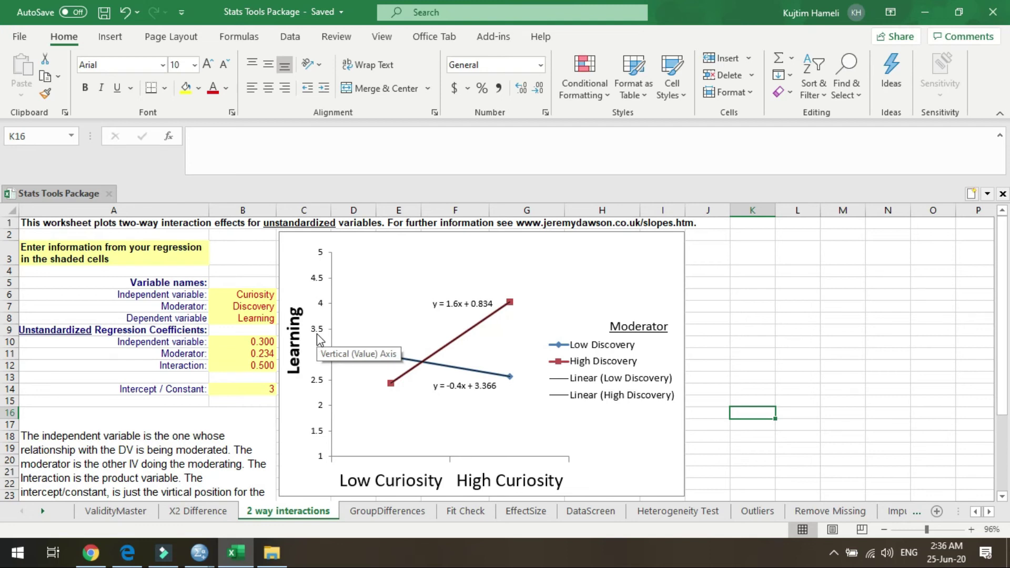
{"action": "left_click", "coordinate": [740, 338]}
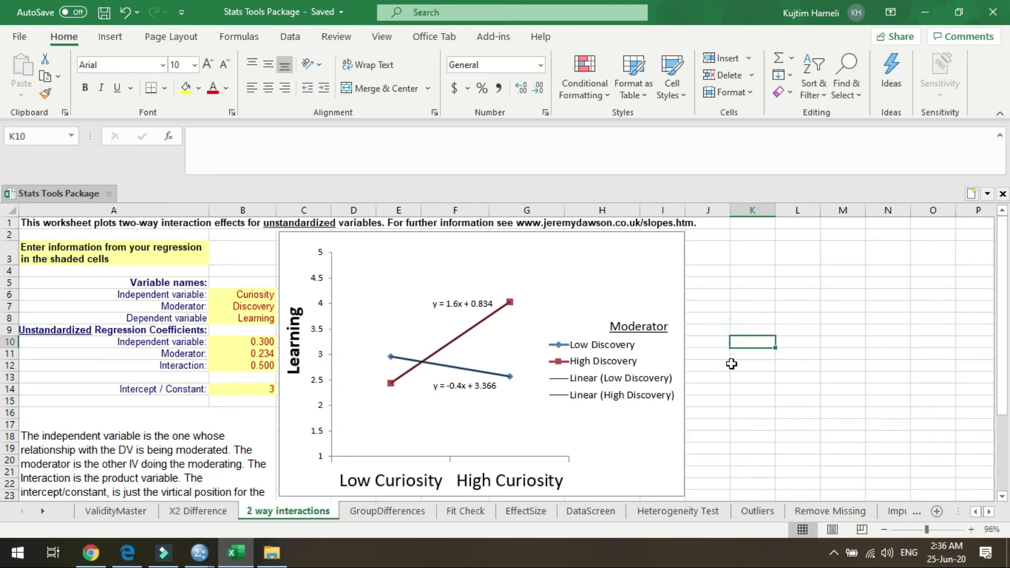
{"action": "scroll", "coordinate": [732, 364], "scroll_direction": "down", "scroll_amount": 1}
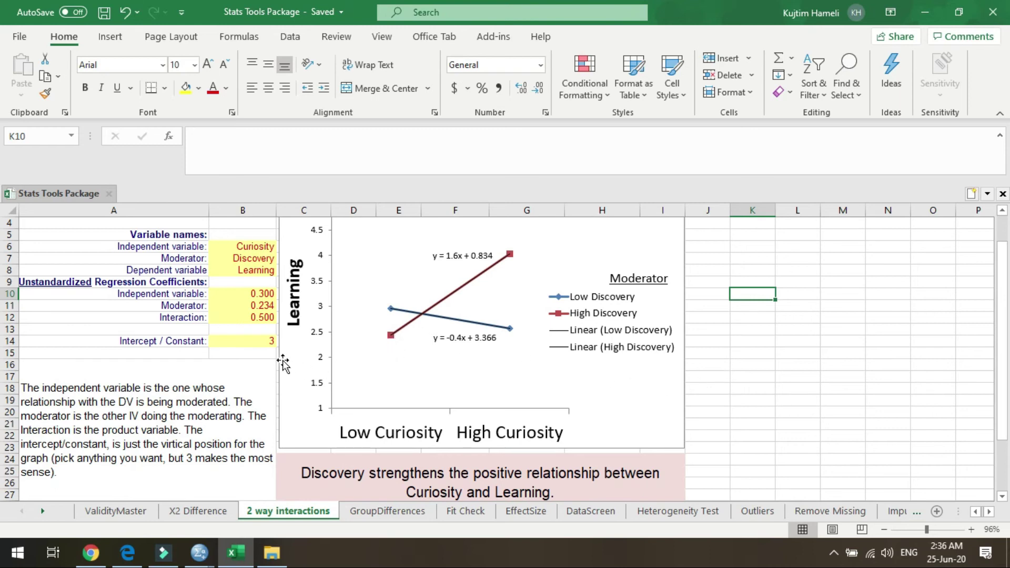
{"action": "left_click", "coordinate": [259, 248]}
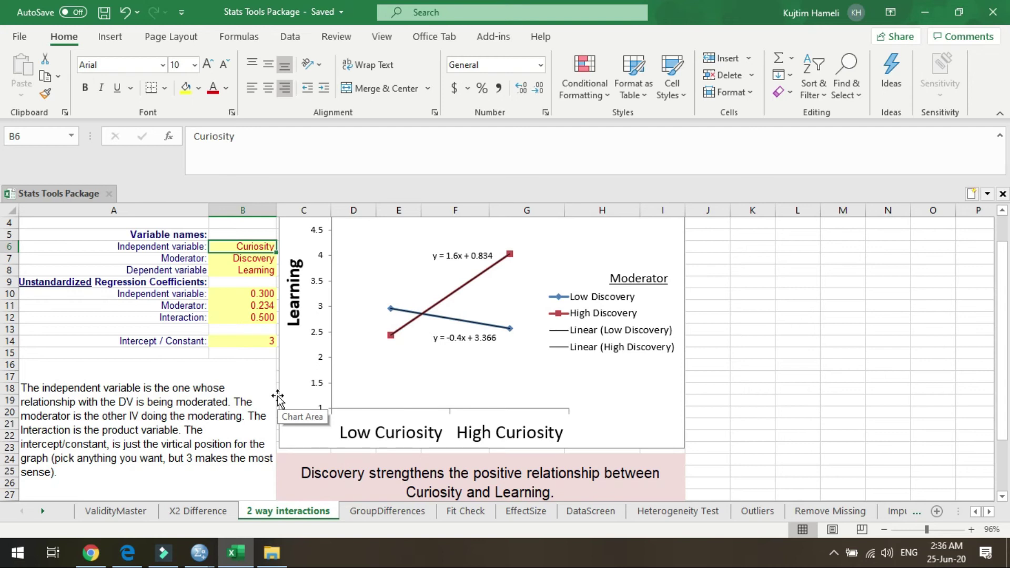
{"action": "type", "text": "VPK"}
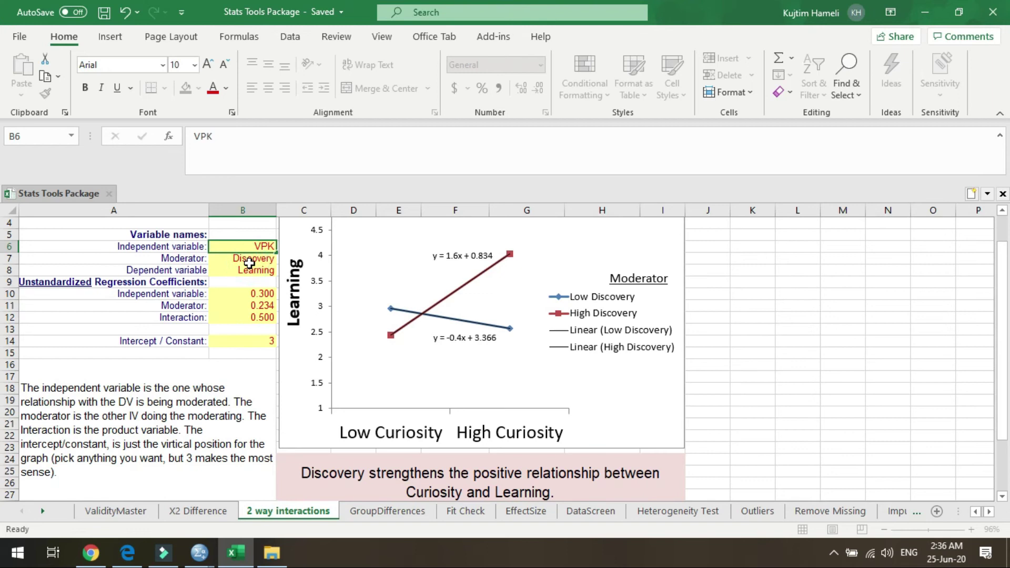
{"action": "key", "text": "Return"}
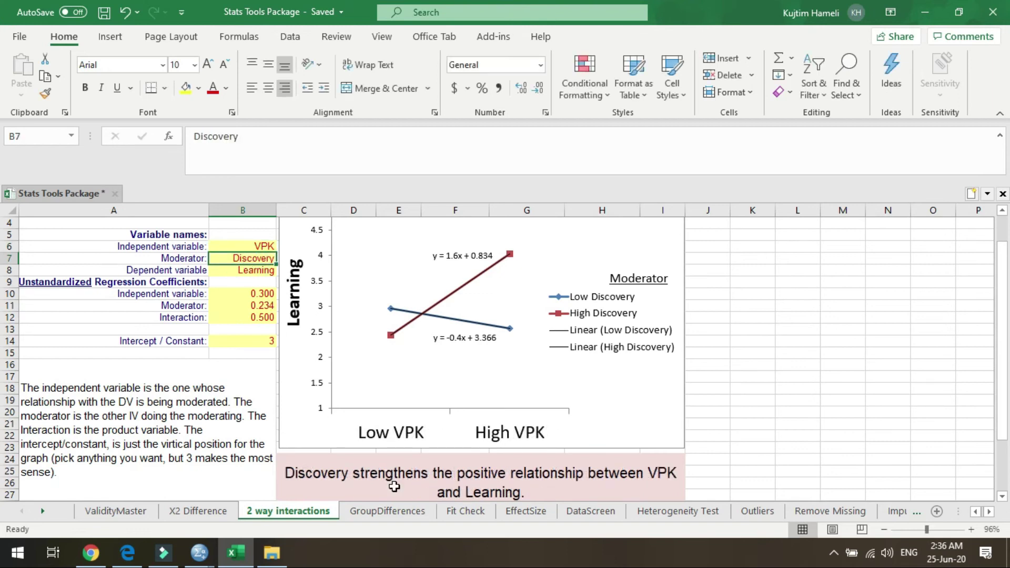
Step: Name the moderator HED and the dependent variable DPBO for the interaction plot
{"action": "type", "text": "HED"}
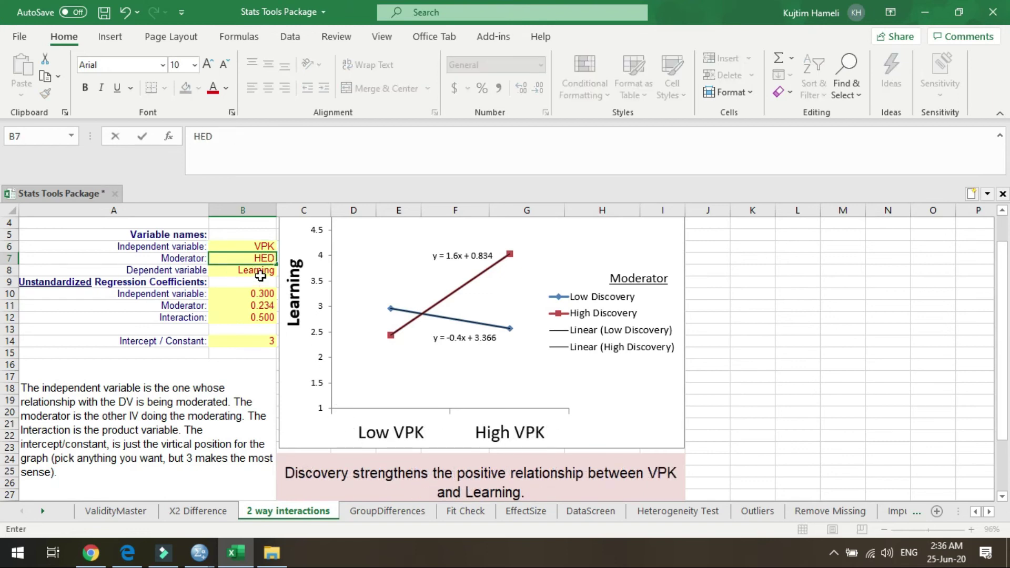
{"action": "key", "text": "Return"}
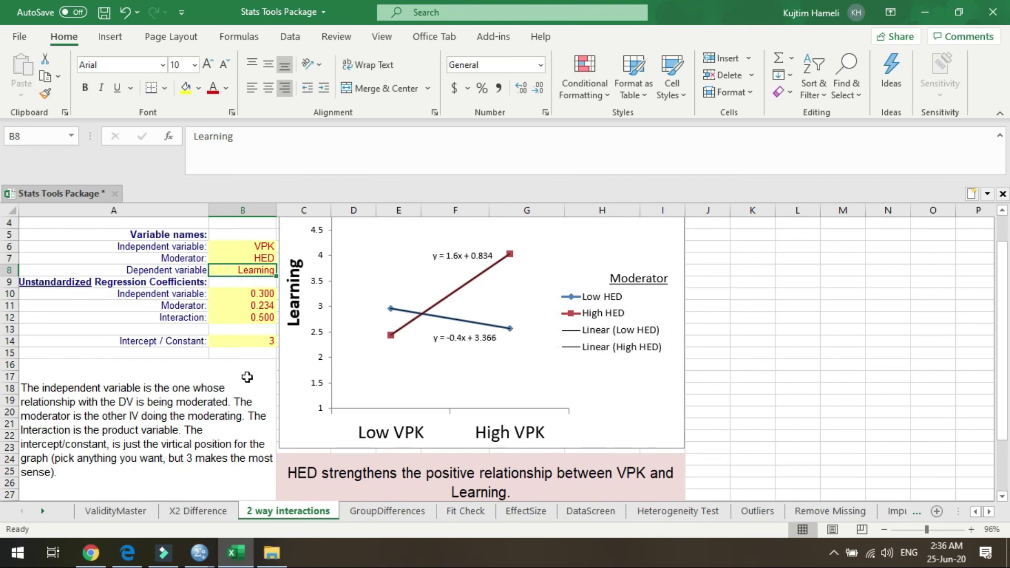
{"action": "type", "text": "DP"}
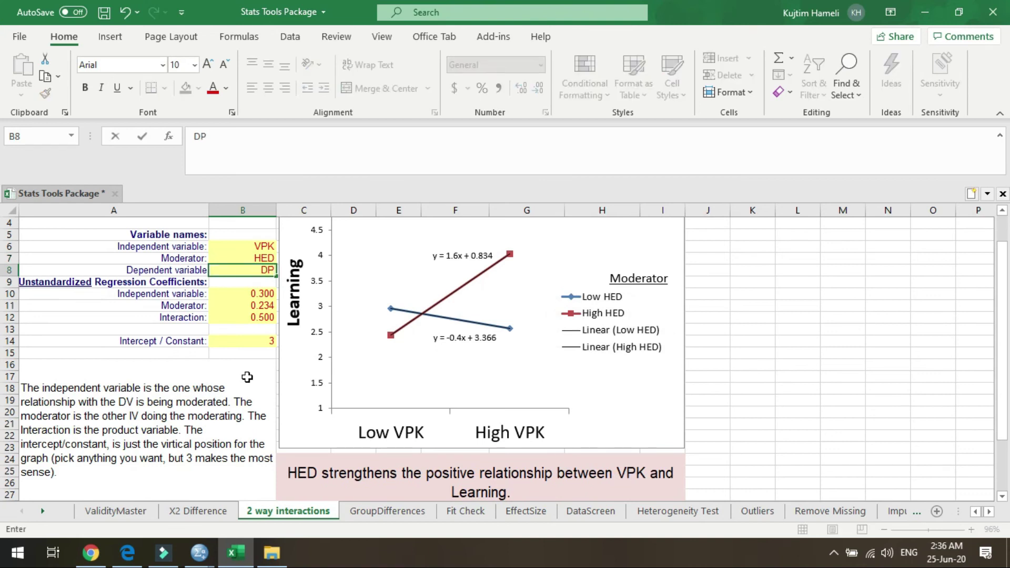
{"action": "type", "text": "BO"}
{"action": "left_click", "coordinate": [758, 305]}
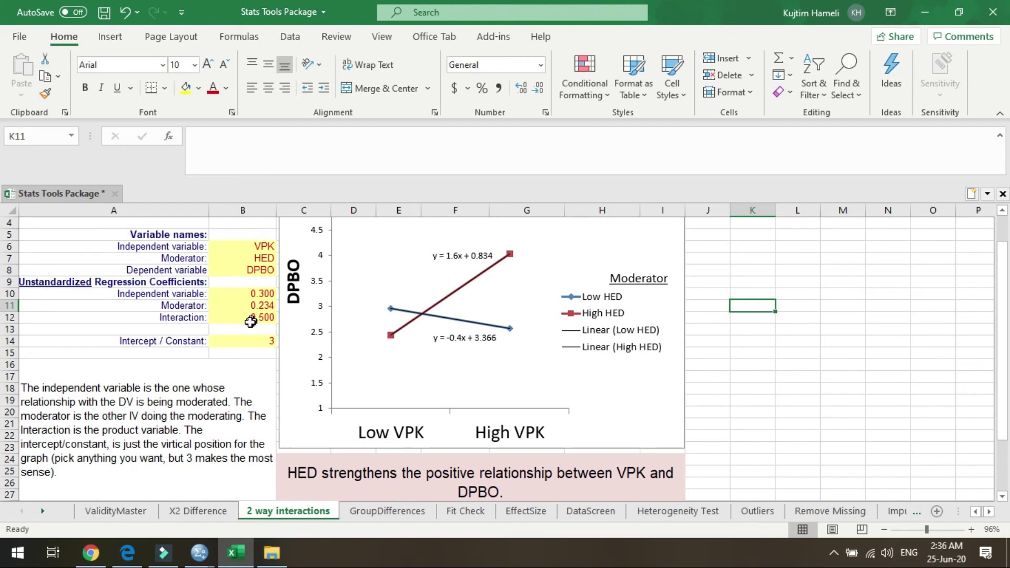
Step: Look up the VPK coefficient in the SPSS output and enter .4639 as the independent variable's regression coefficient in Excel
{"action": "left_click", "coordinate": [206, 554]}
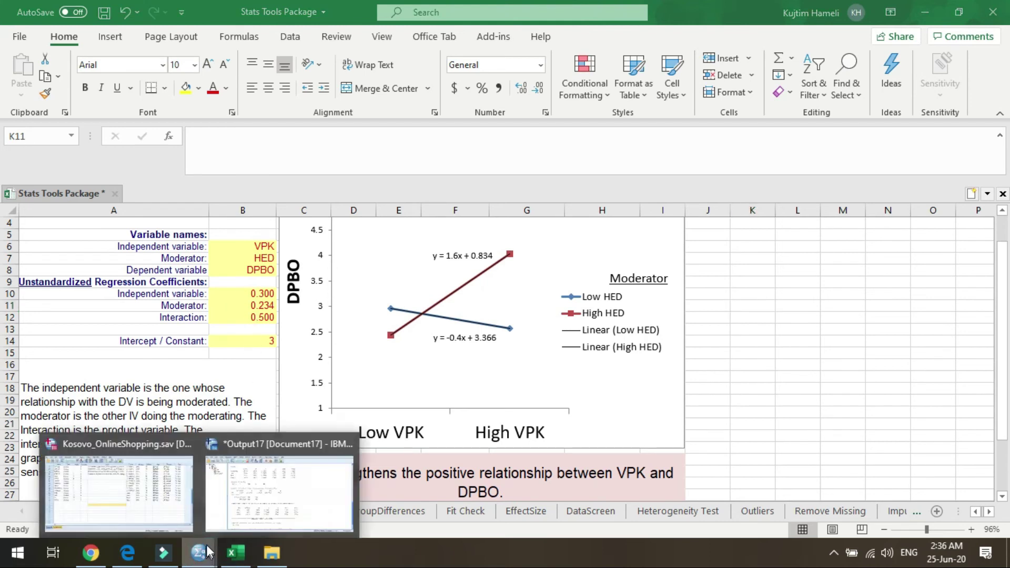
{"action": "left_click", "coordinate": [257, 495]}
{"action": "scroll", "coordinate": [308, 353], "scroll_direction": "up", "scroll_amount": 3}
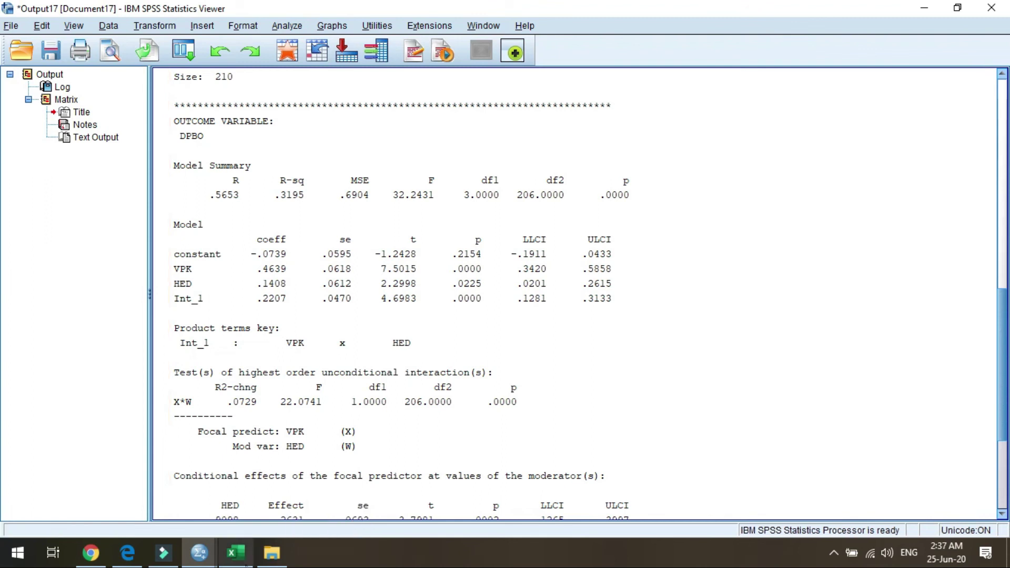
{"action": "left_click", "coordinate": [235, 552]}
{"action": "left_click", "coordinate": [247, 294]}
{"action": "type", "text": "."}
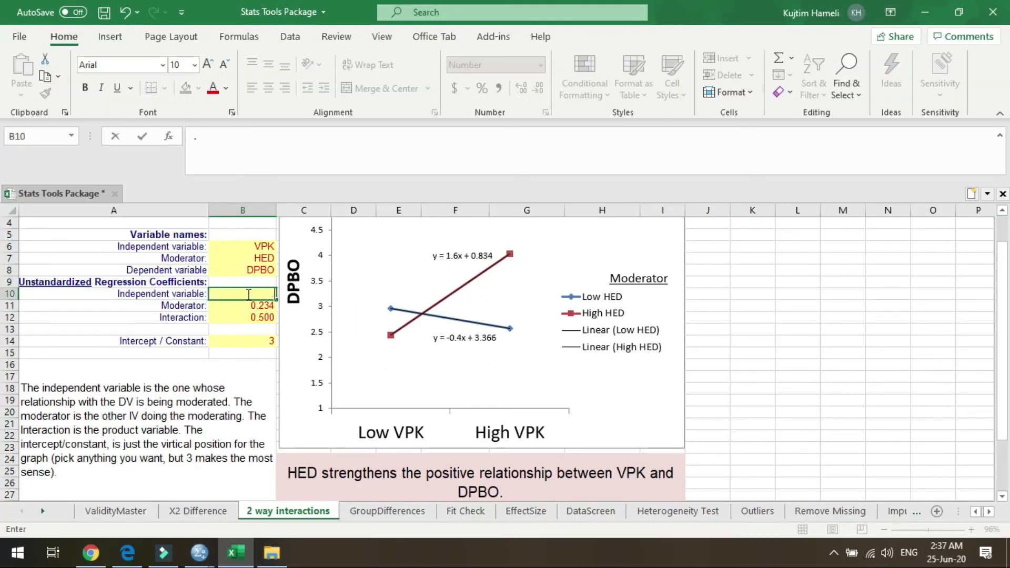
{"action": "type", "text": "4639"}
{"action": "key", "text": "Return"}
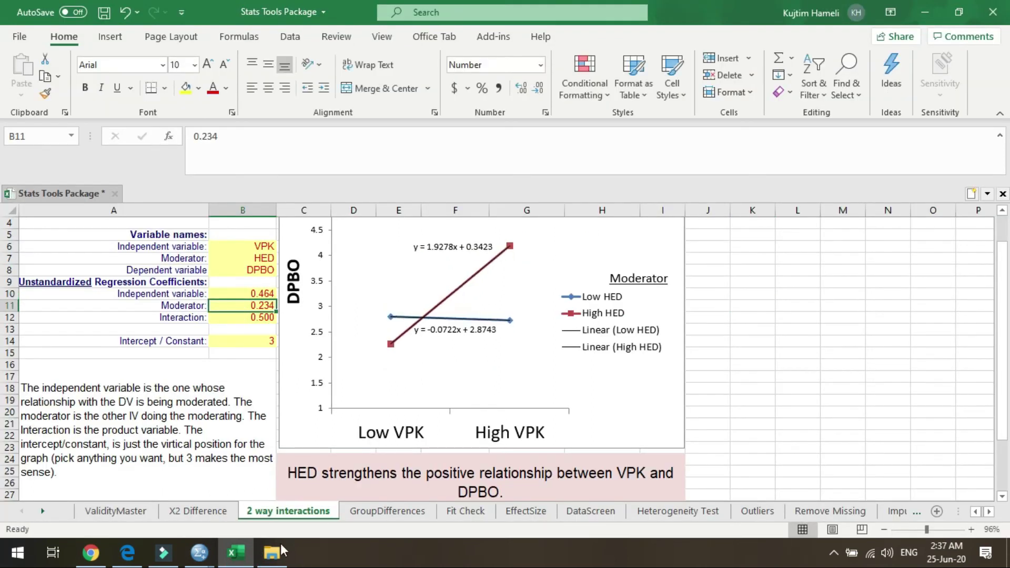
Step: Look up the HED coefficient in the SPSS output and enter .1408 as the moderator's regression coefficient in Excel
{"action": "mouse_move", "coordinate": [199, 553]}
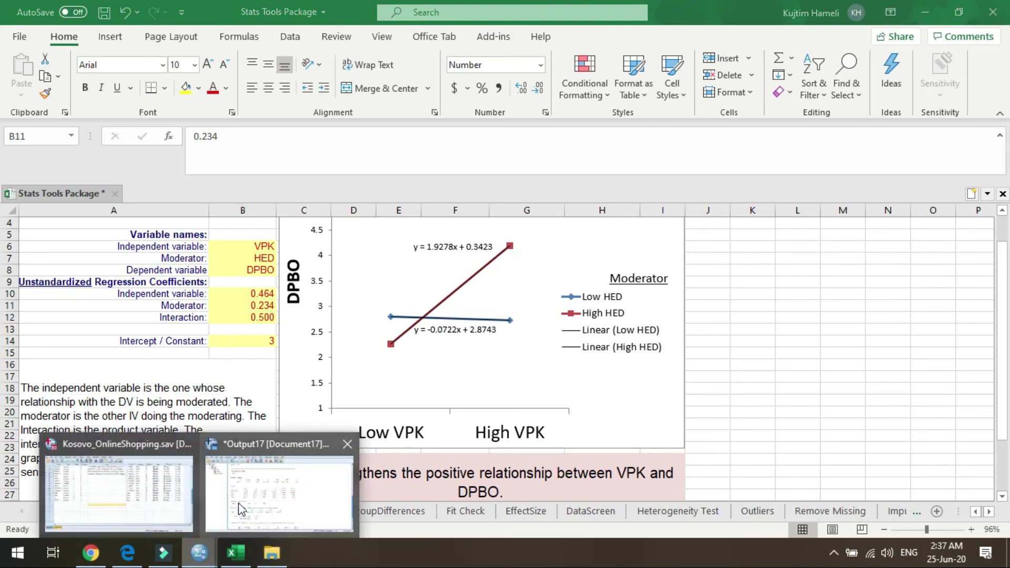
{"action": "left_click", "coordinate": [251, 494]}
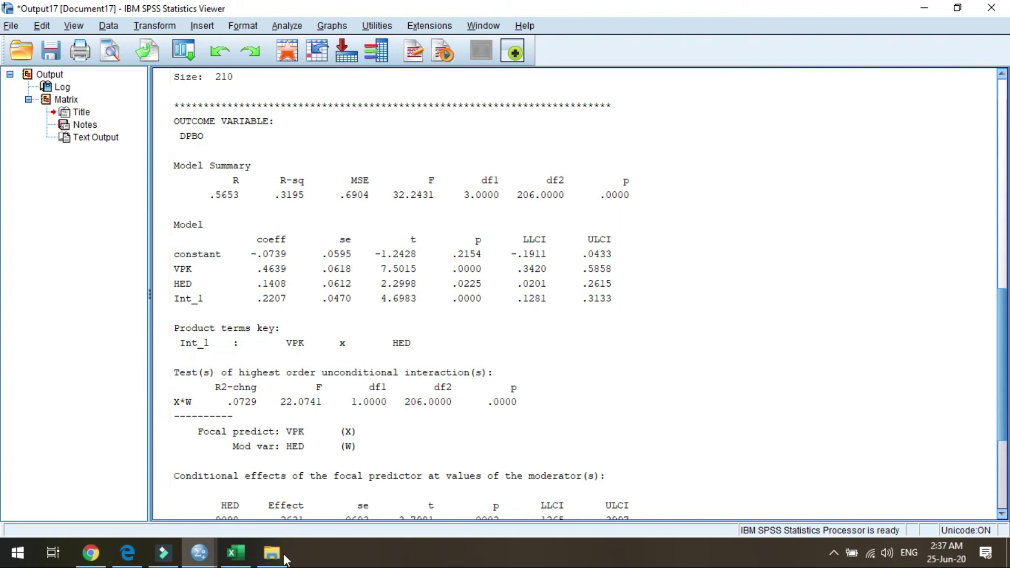
{"action": "left_click", "coordinate": [235, 552]}
{"action": "type", "text": ".1408"}
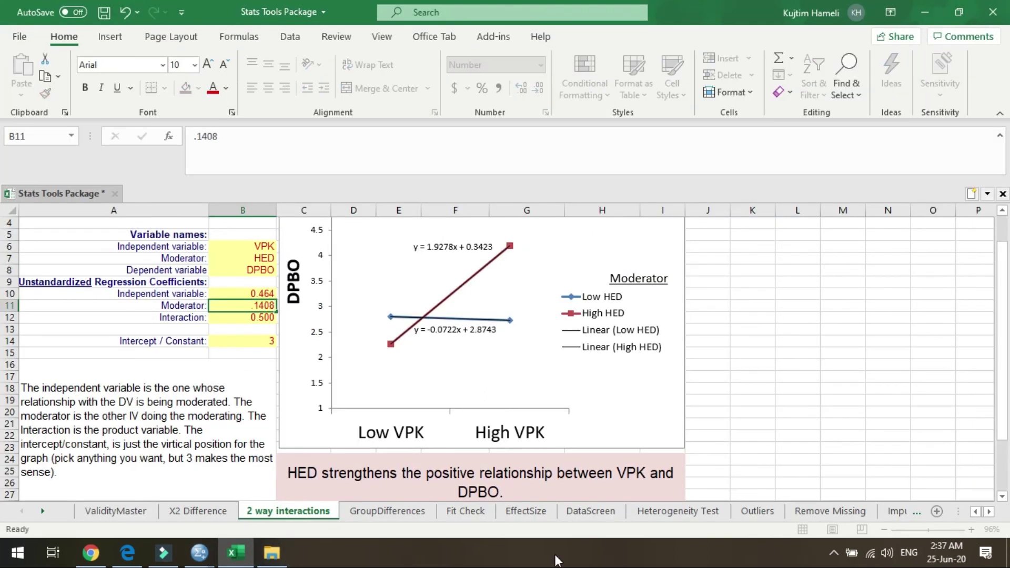
{"action": "key", "text": "Return"}
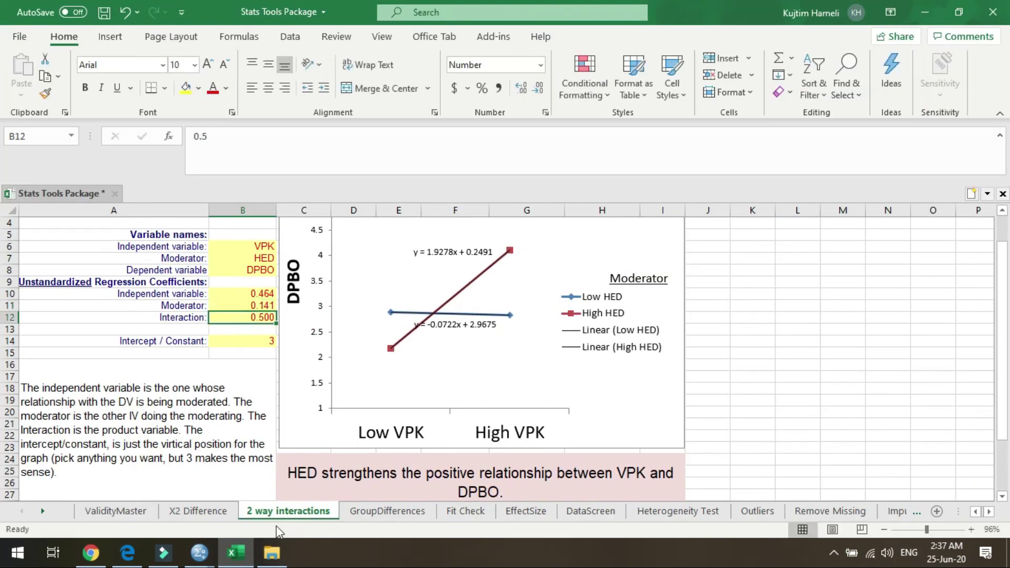
Step: Look up the Int_1 coefficient in SPSS, enter .2207 as the interaction coefficient in Excel, and review the updated plot
{"action": "left_click", "coordinate": [235, 553]}
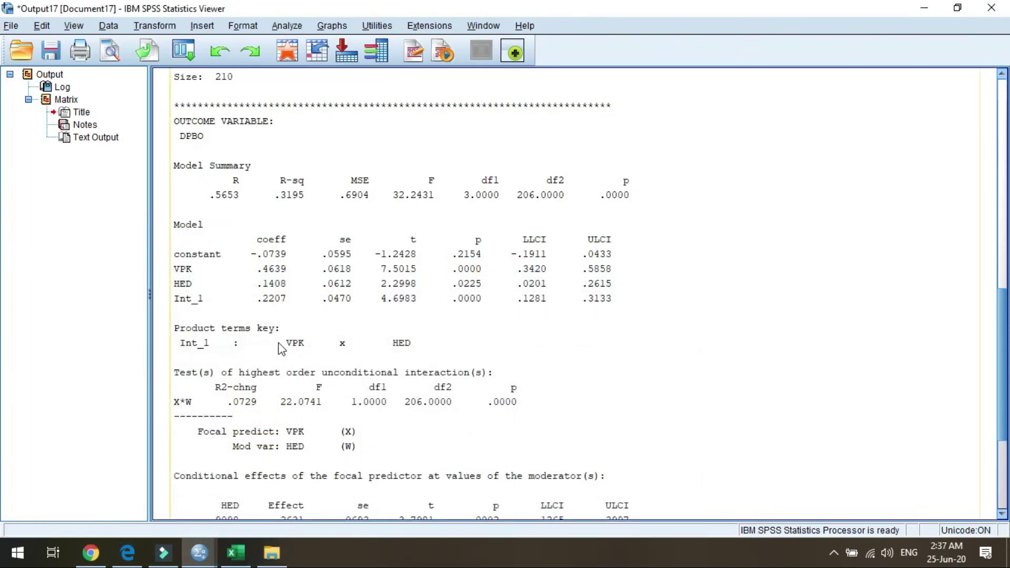
{"action": "left_click", "coordinate": [234, 554]}
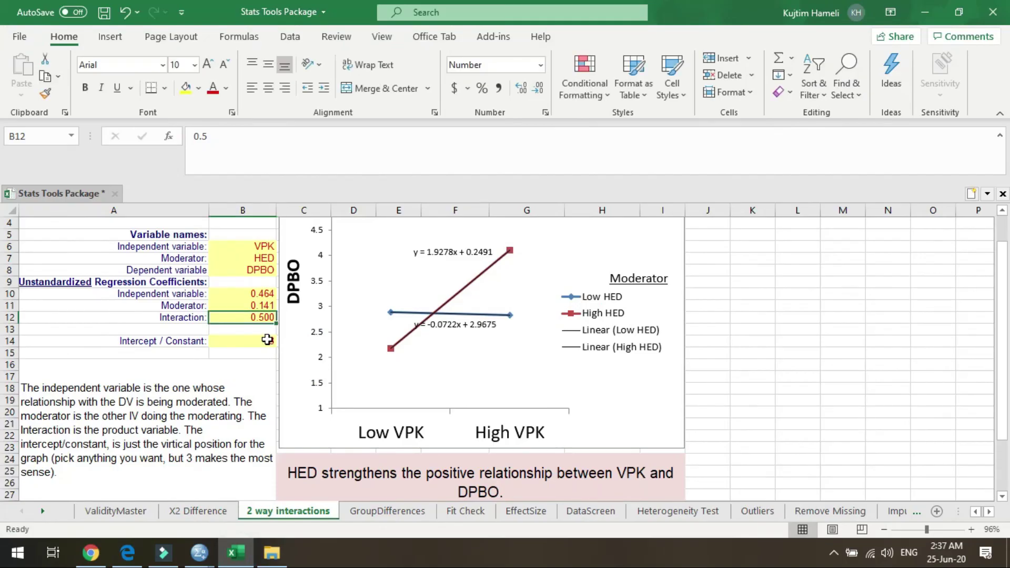
{"action": "type", "text": ".2207"}
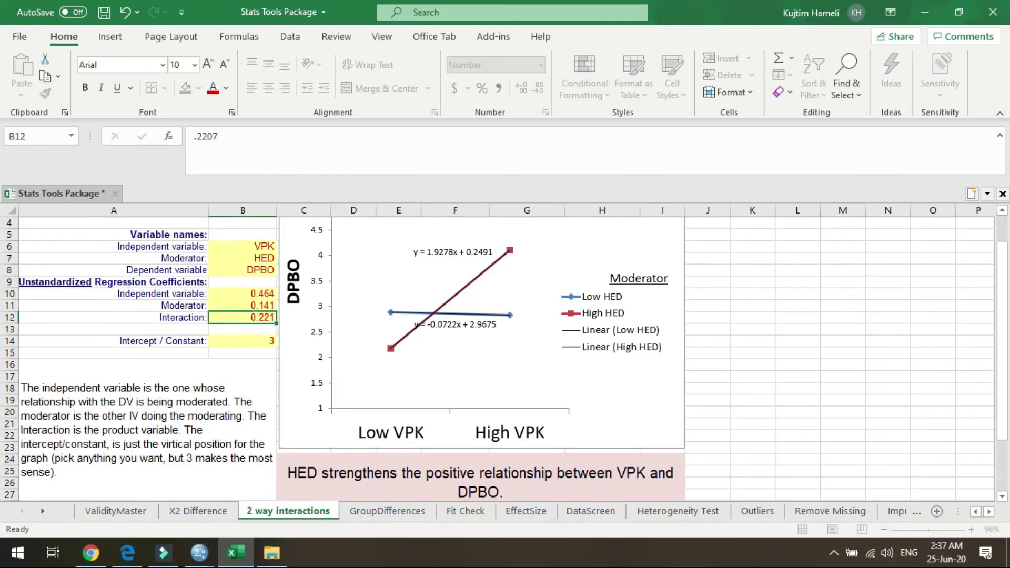
{"action": "key", "text": "Return"}
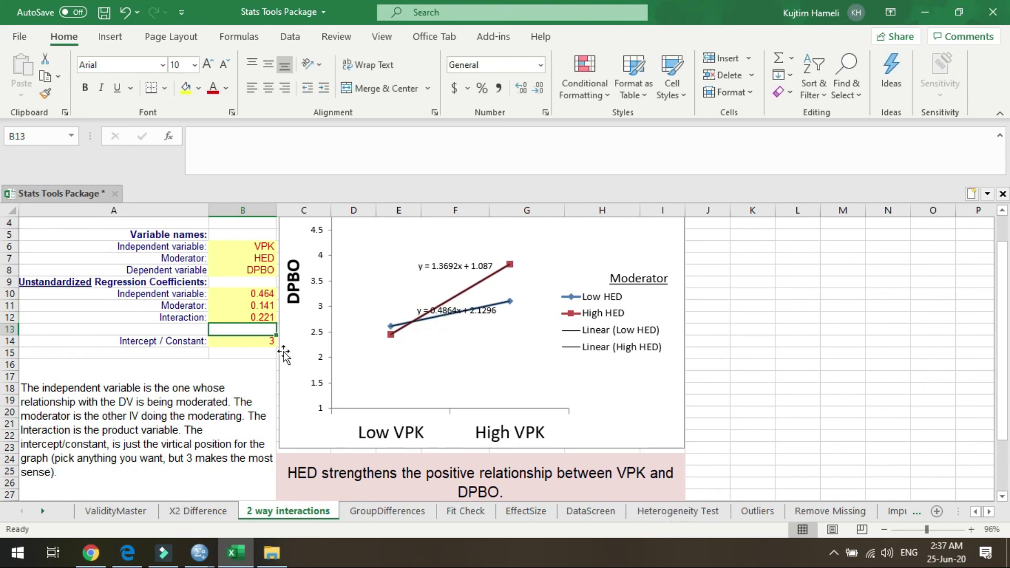
{"action": "left_click", "coordinate": [711, 352]}
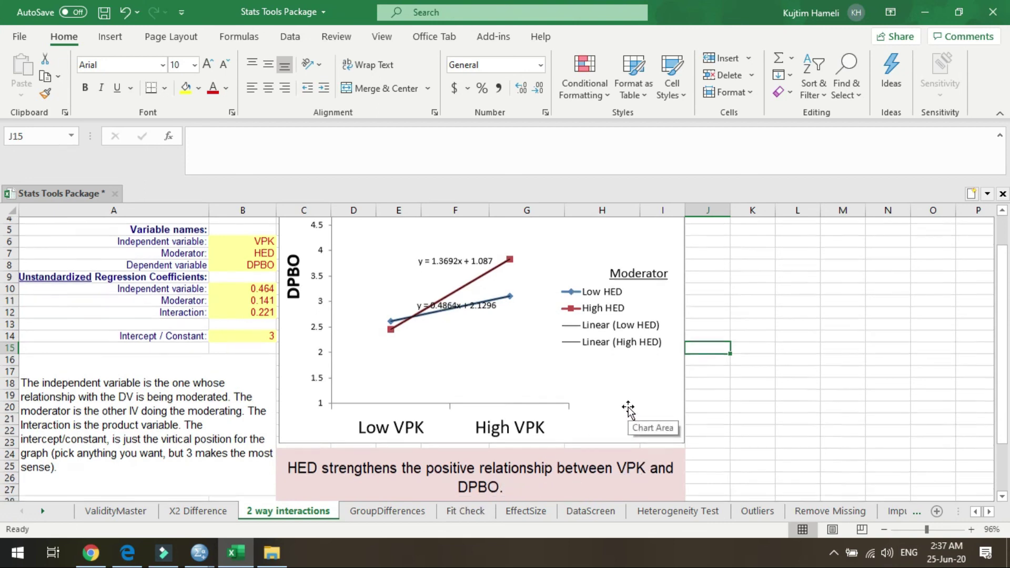
{"action": "scroll", "coordinate": [626, 411], "scroll_direction": "down", "scroll_amount": 1}
{"action": "scroll", "coordinate": [600, 416], "scroll_direction": "up", "scroll_amount": 2}
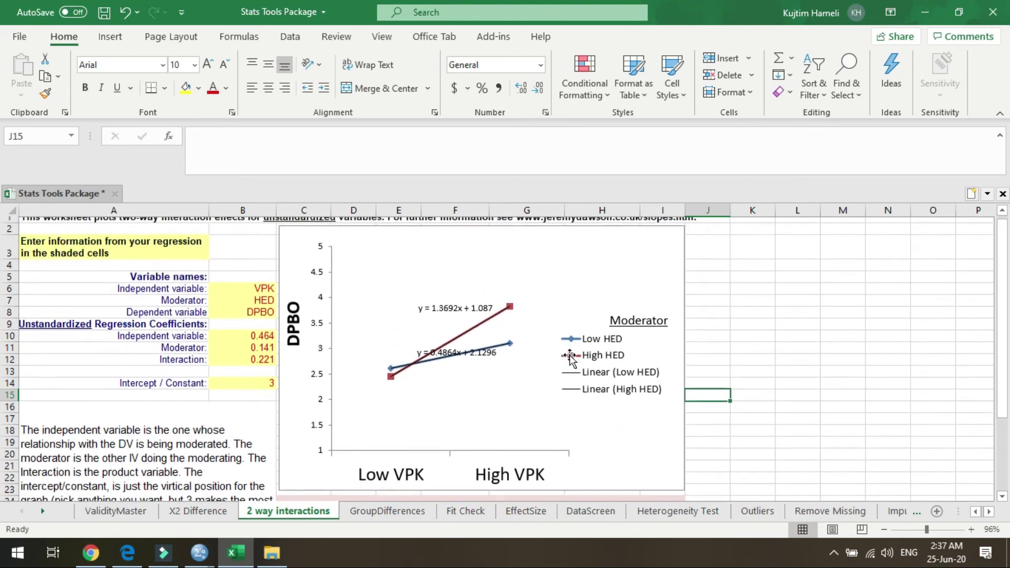